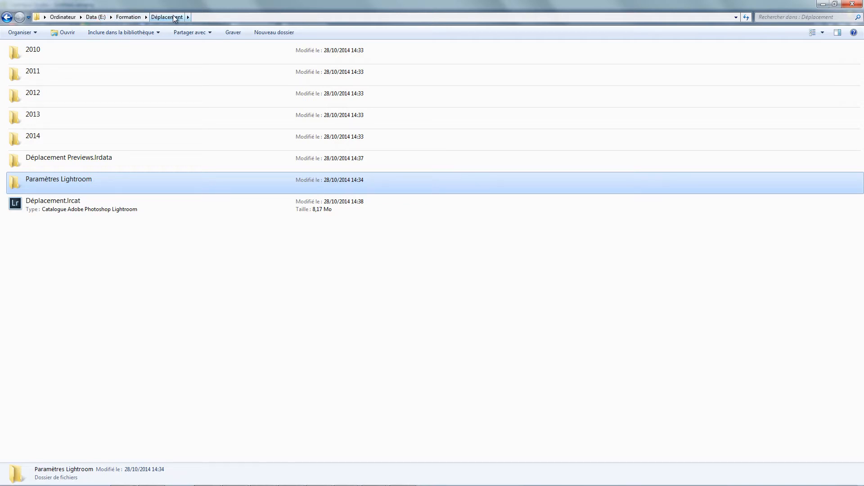
Step: Copy everything in the Déplacement folder, from the 2010 folder through Déplacement.lrcat, onto the flash drive
click(66, 208)
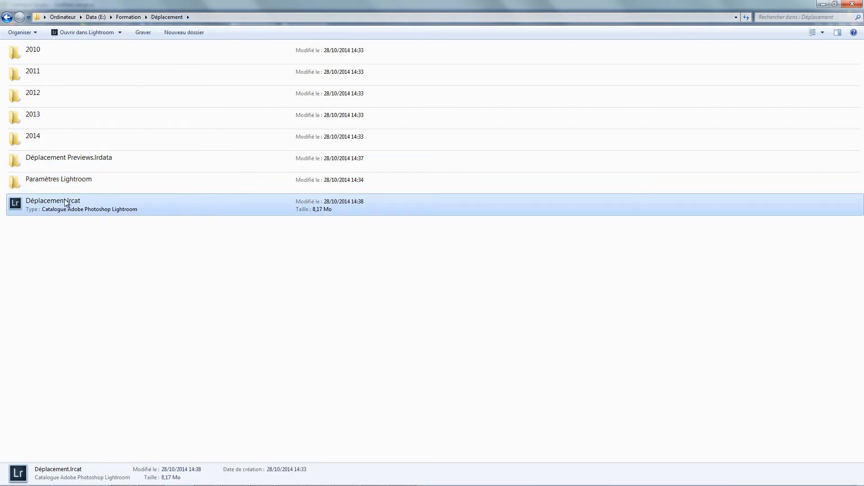
click(95, 183)
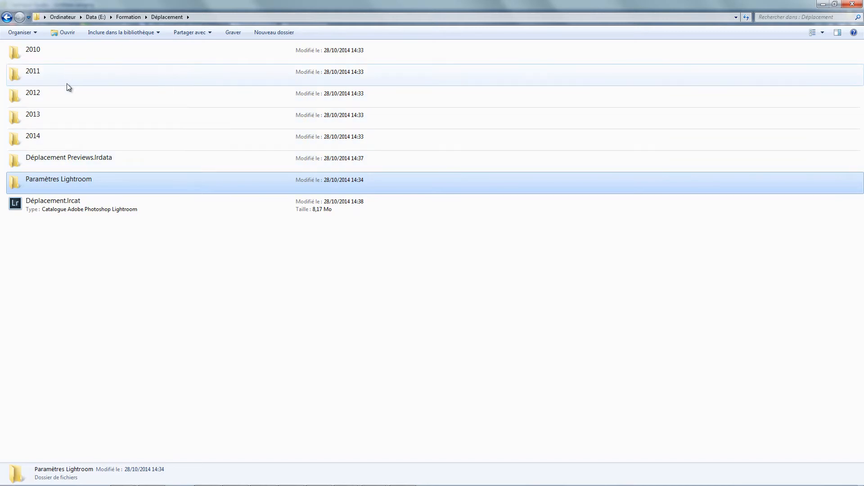
click(70, 53)
shift+click(69, 201)
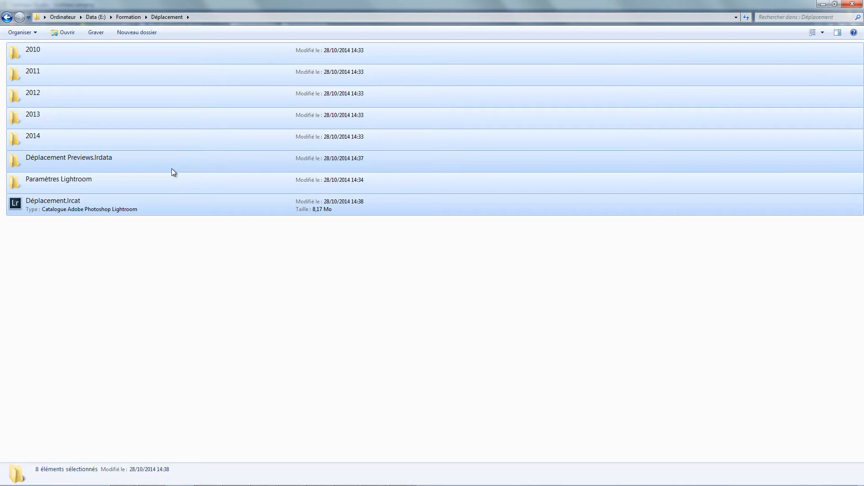
key(alt+Tab)
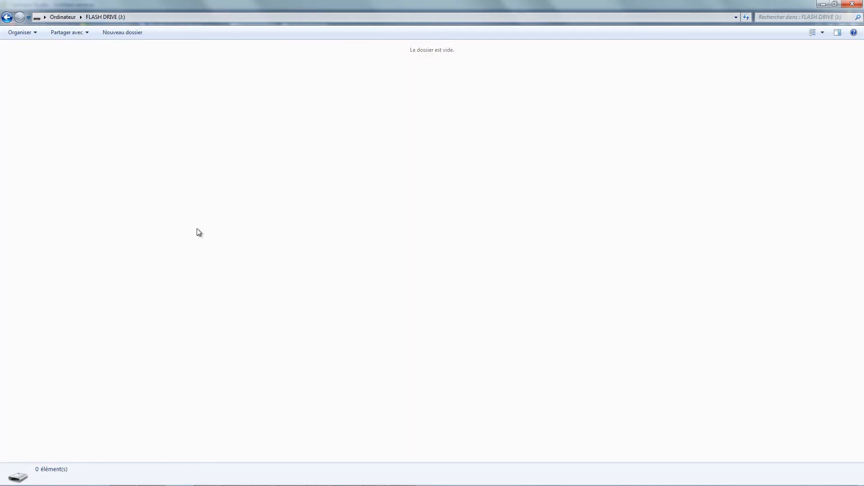
key(ctrl+v)
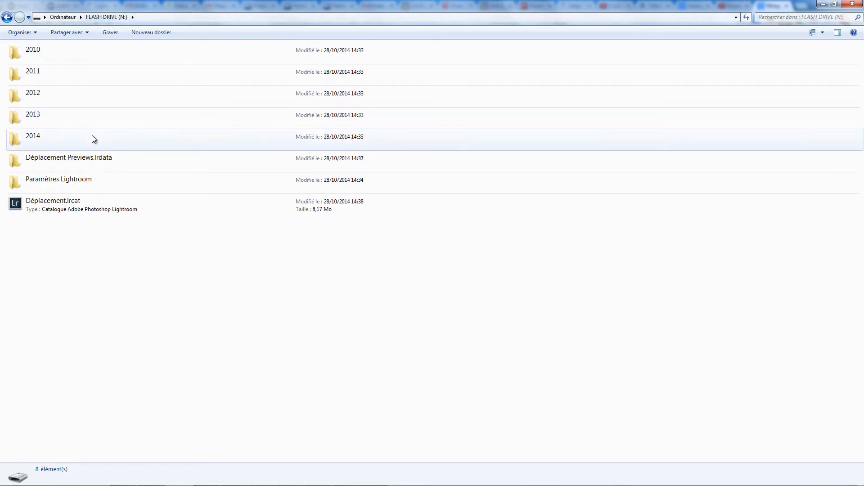
Step: Copy Déplacement Previews.lrdata, Paramètres Lightroom and Déplacement.lrcat from the flash drive and go to the Formation folder on Work (G:)
click(80, 156)
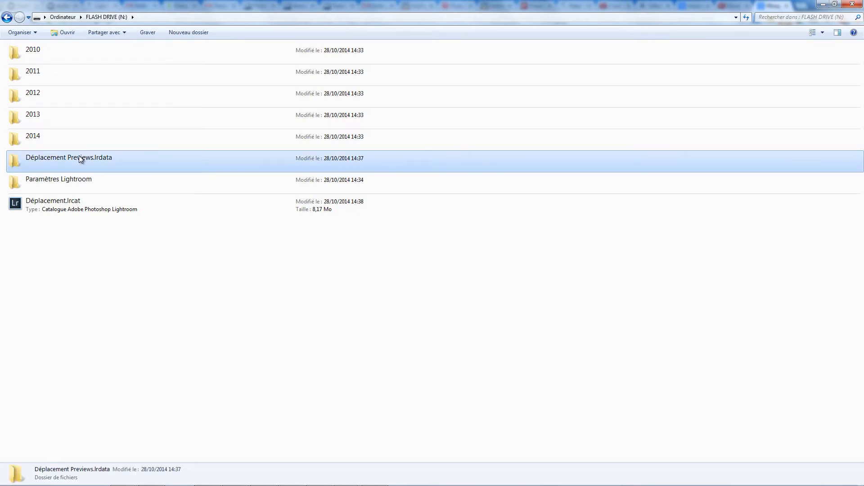
shift+click(95, 207)
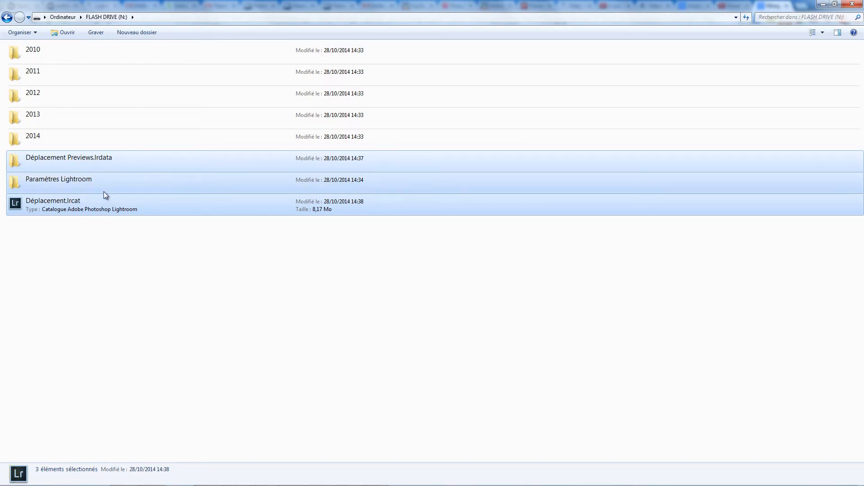
key(alt+Tab)
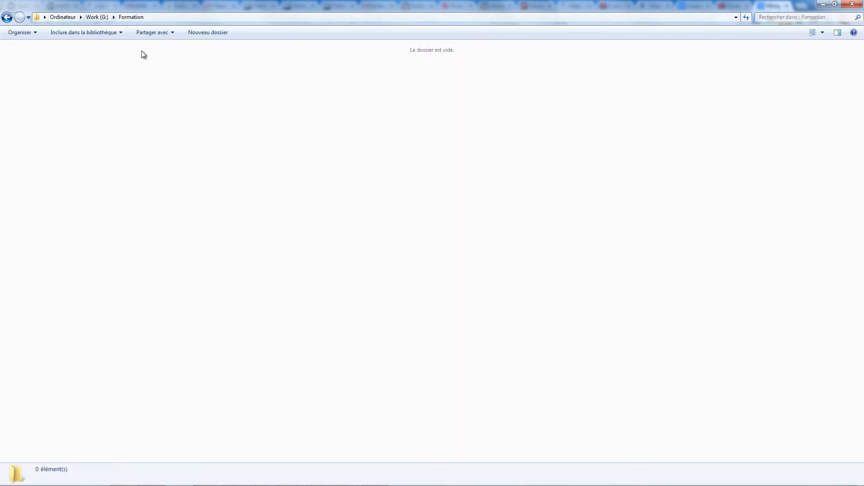
Step: Create a folder named Catalogue in the Formation folder on Work (G:)
right_click(118, 69)
mouse_move(164, 189)
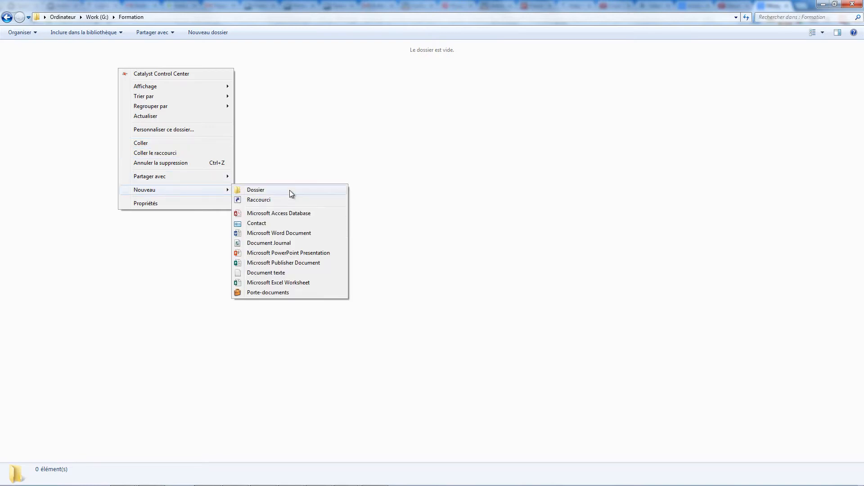
click(289, 190)
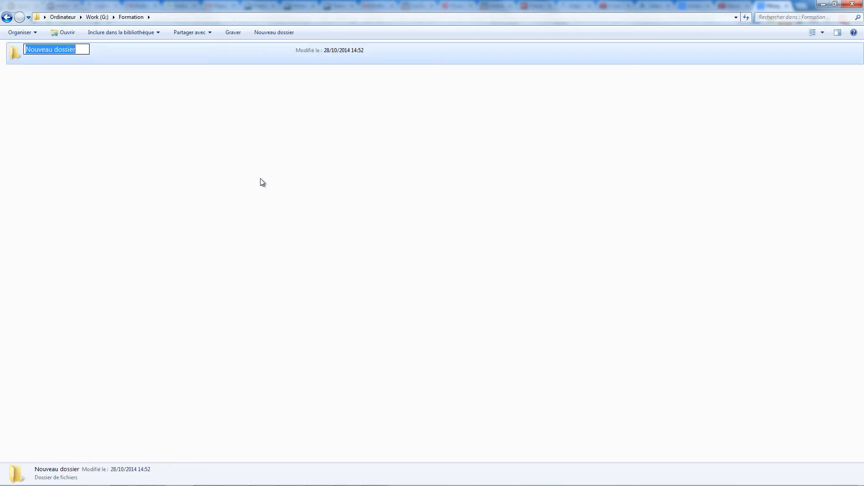
text(Catalogue)
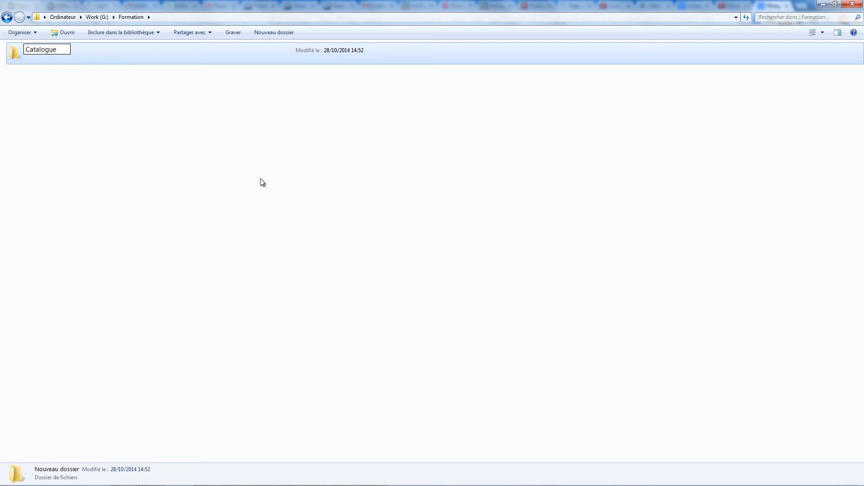
key(Return)
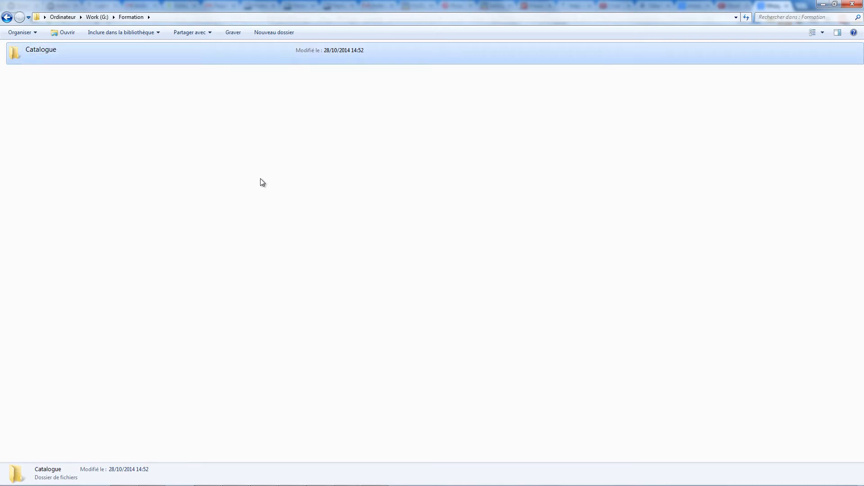
Step: Create a second folder named Photos in the Formation folder, next to Catalogue
right_click(114, 93)
mouse_move(163, 214)
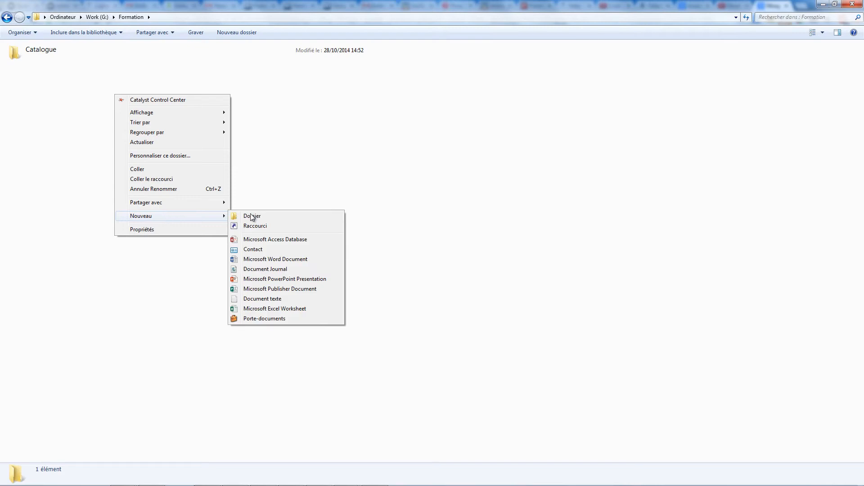
click(252, 216)
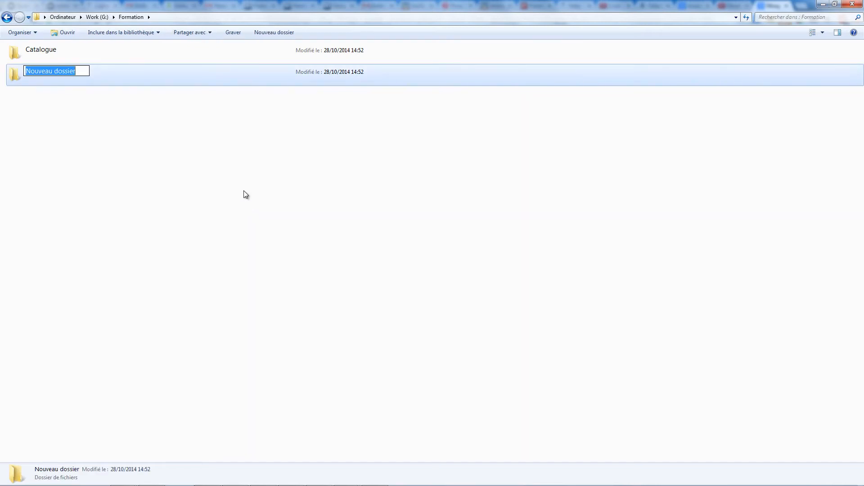
text(P)
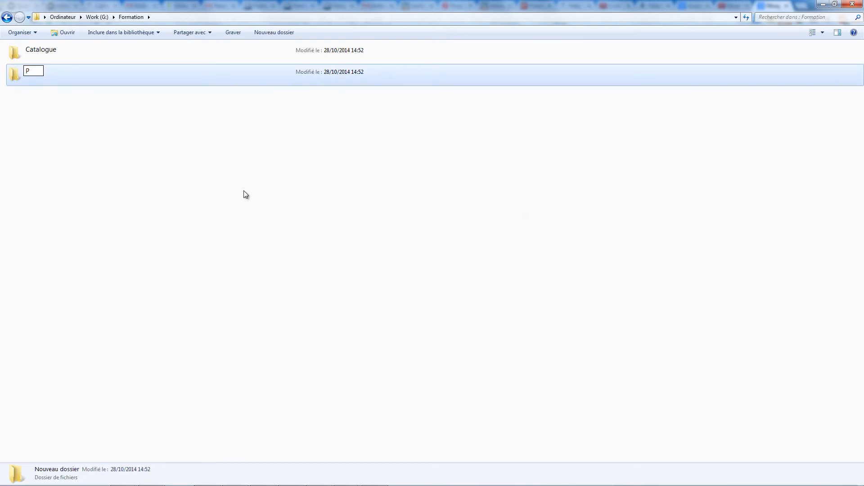
text(hotos)
key(Return)
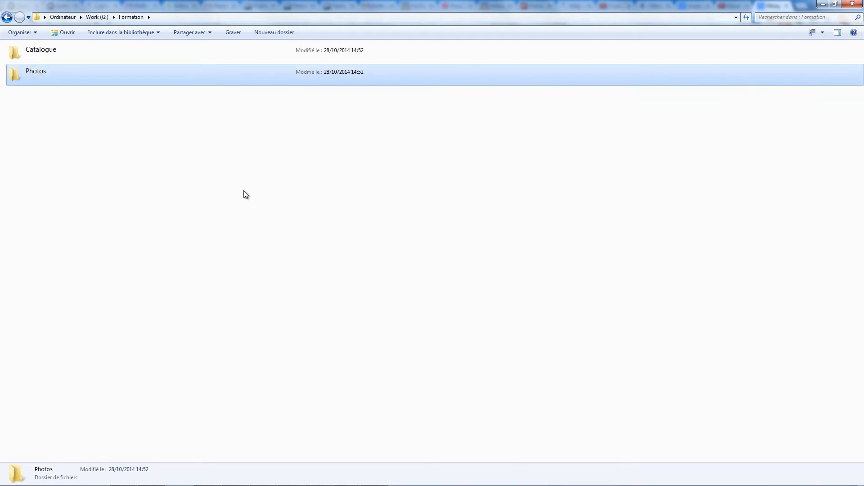
Step: Paste the copied catalogue items into the Catalogue folder, and copy the 2010 to 2014 folders from the flash drive into Photos
double_click(45, 51)
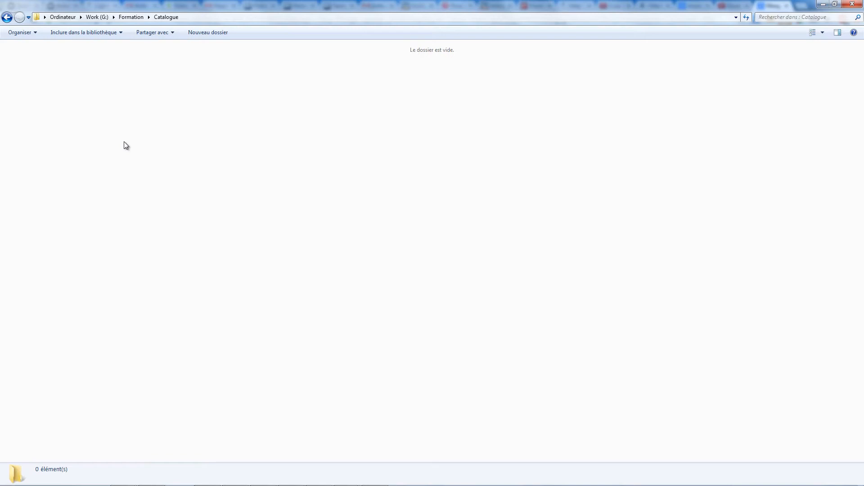
key(ctrl+v)
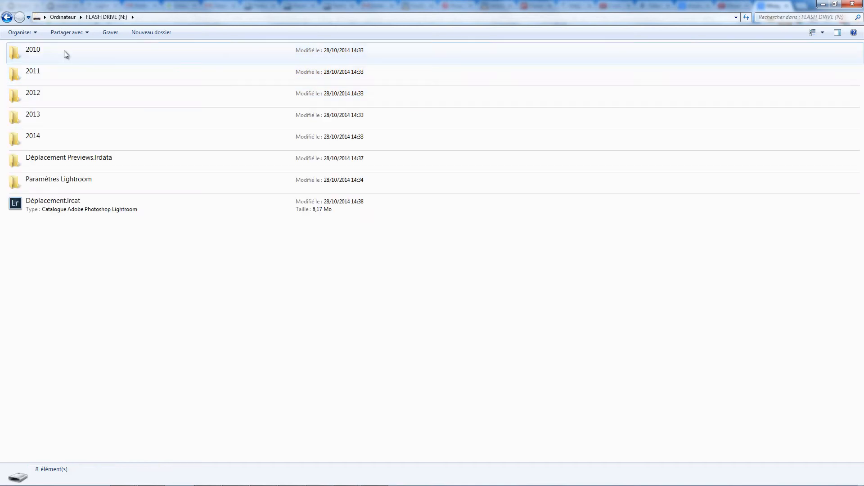
click(63, 54)
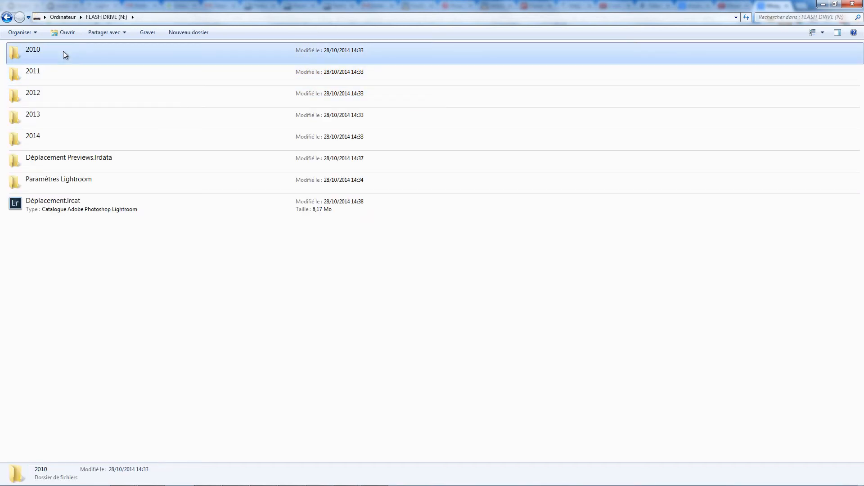
shift+click(70, 138)
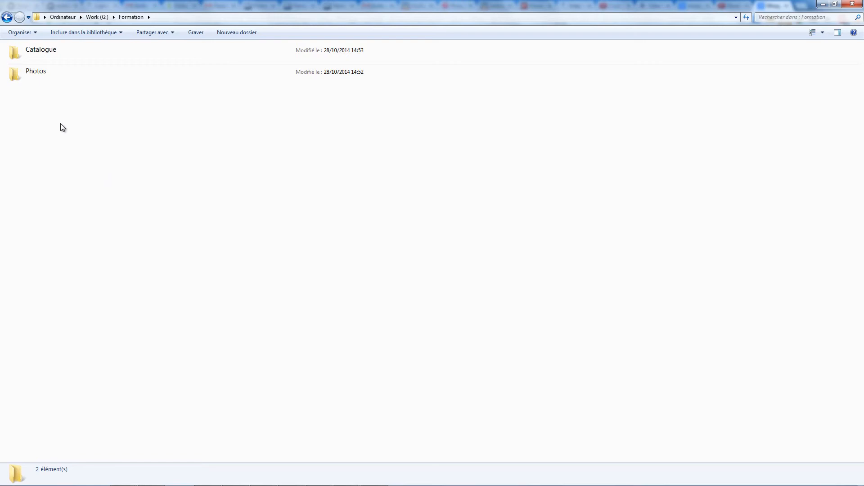
double_click(58, 78)
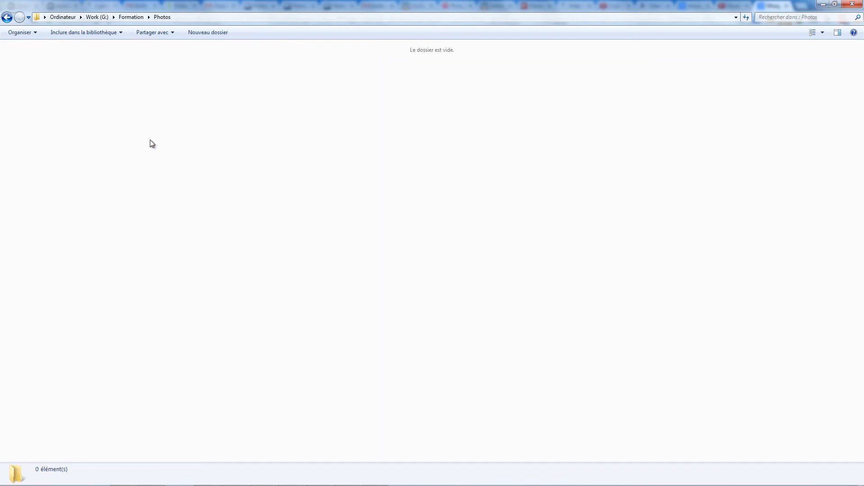
key(ctrl+v)
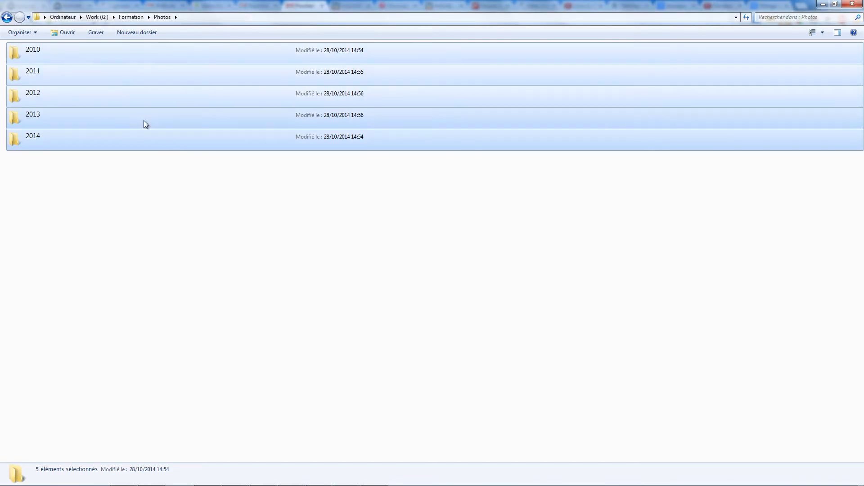
Step: Check the contents of the Catalogue and Photos folders, and open Déplacement.lrcat from Catalogue in Lightroom
click(135, 17)
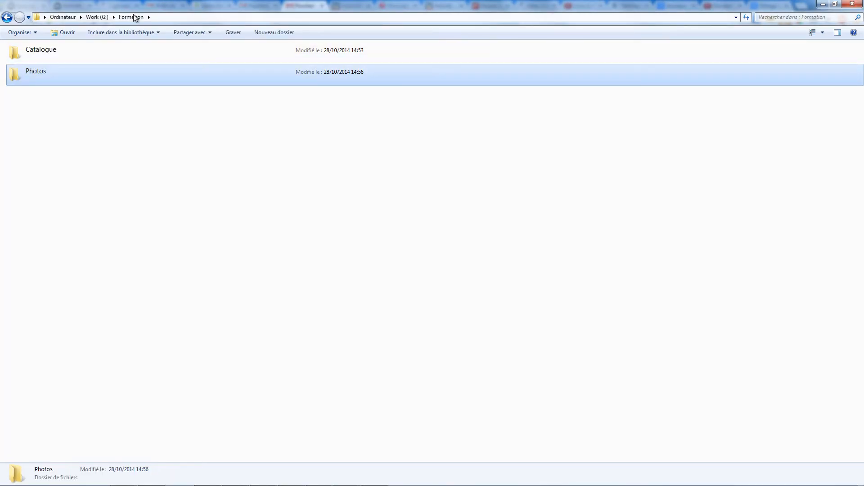
double_click(53, 55)
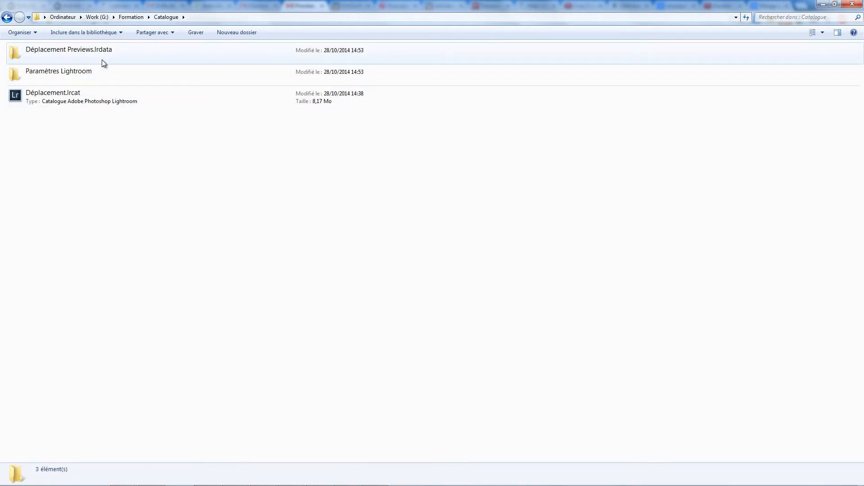
click(132, 17)
double_click(54, 75)
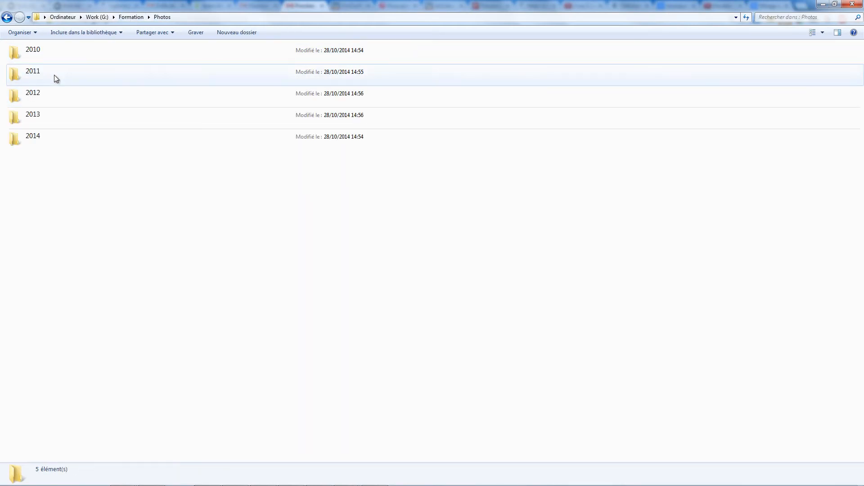
click(130, 17)
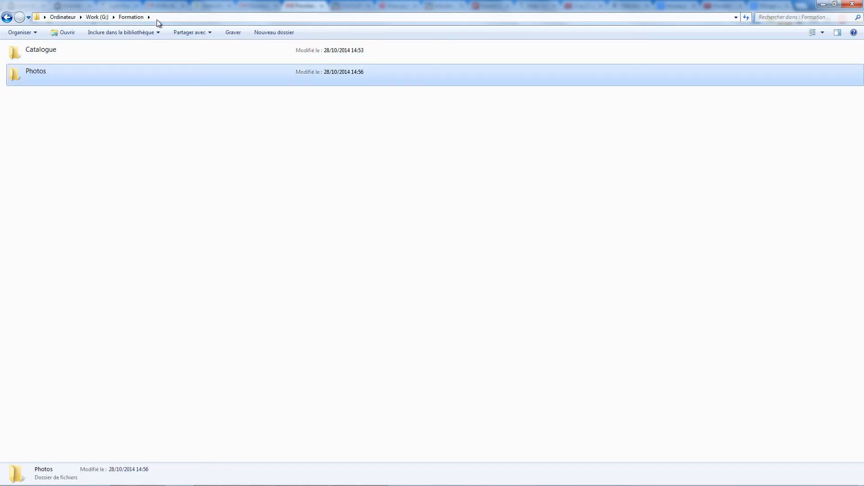
double_click(82, 53)
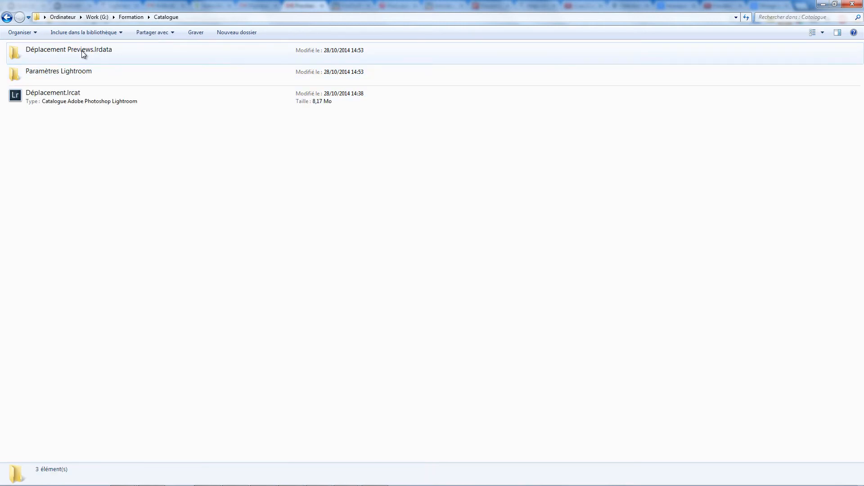
double_click(75, 97)
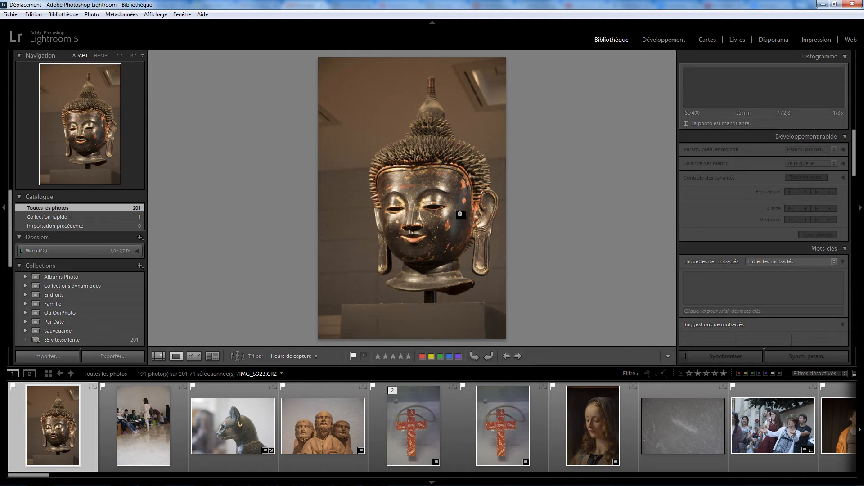
Step: Show the Library module and expand Work (G:), Formation and Déplacement down to the year folders
mouse_move(696, 123)
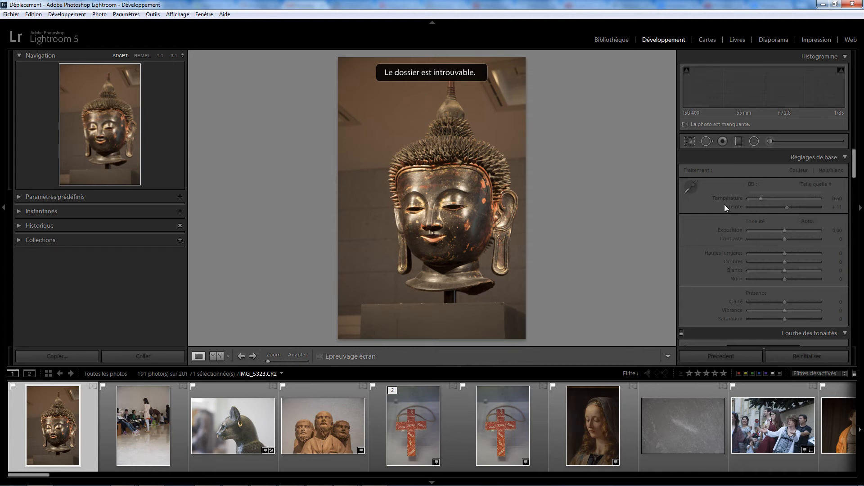
click(612, 39)
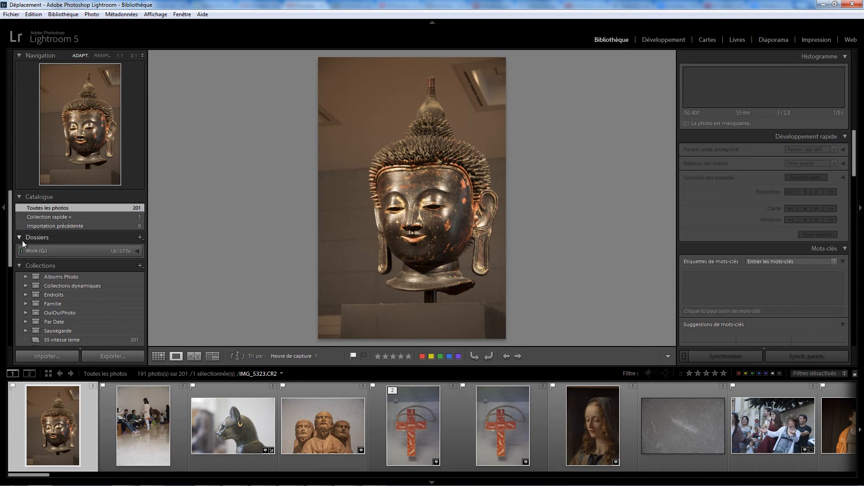
click(137, 250)
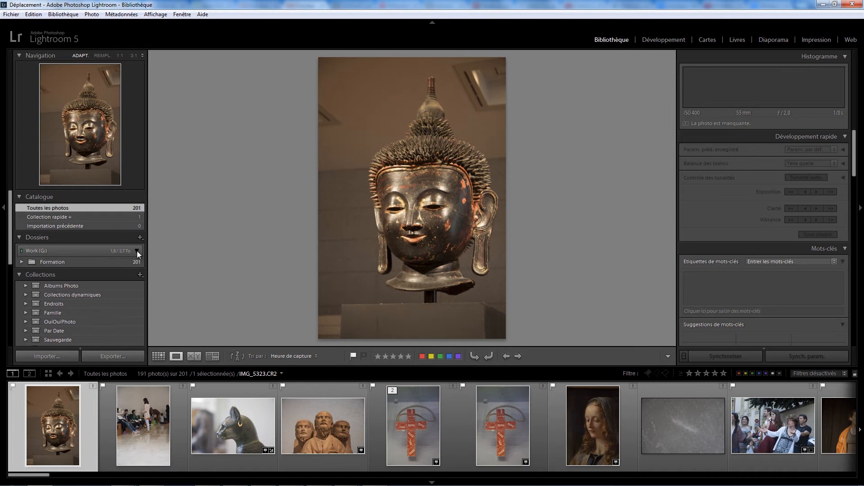
click(21, 262)
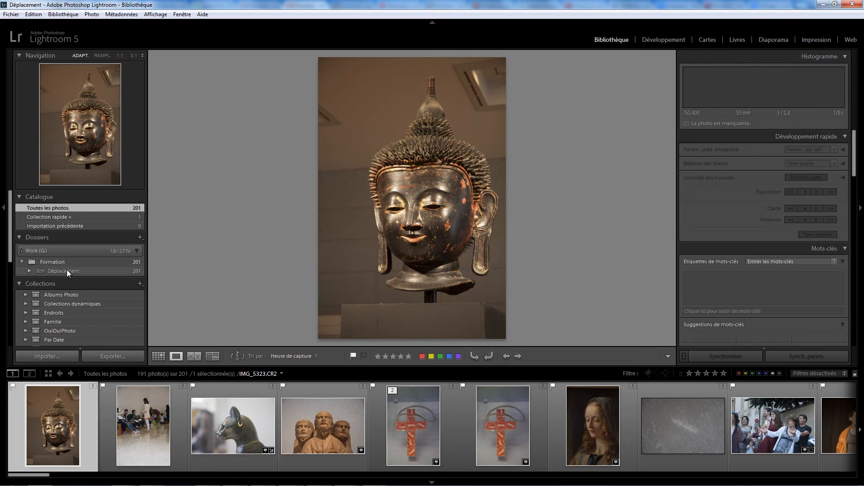
click(30, 270)
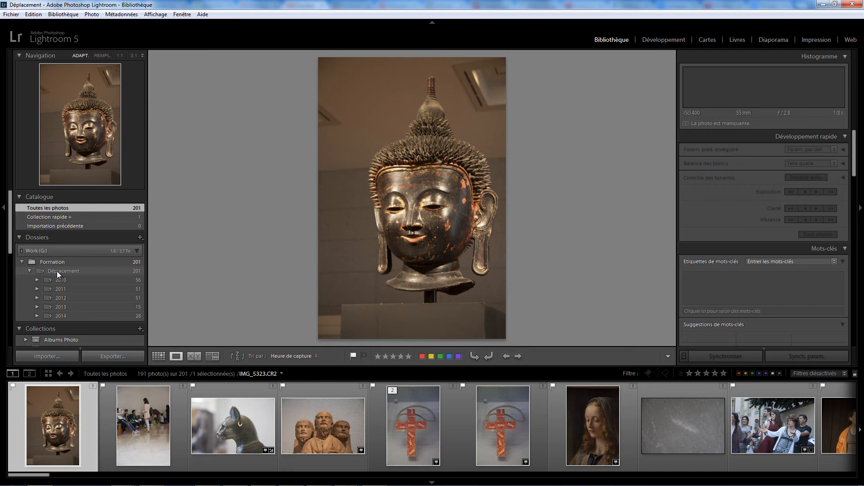
Step: Relink the missing Déplacement folder to the Photos folder in G:\Formation
right_click(57, 271)
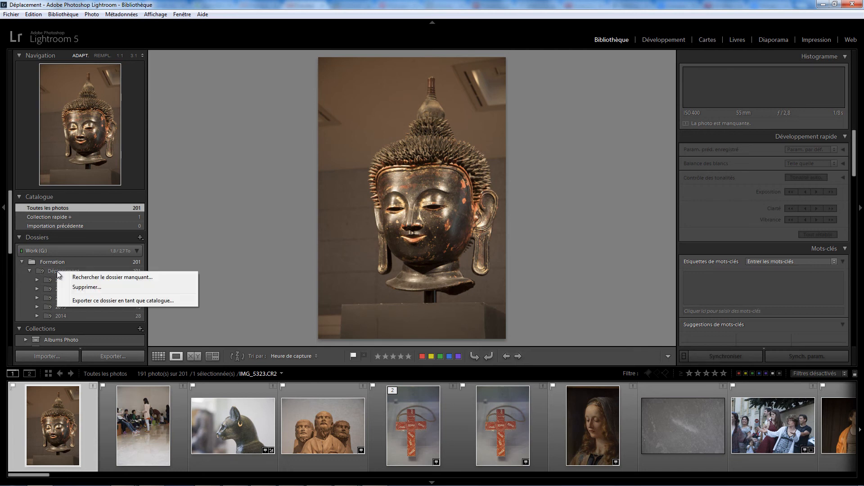
click(105, 277)
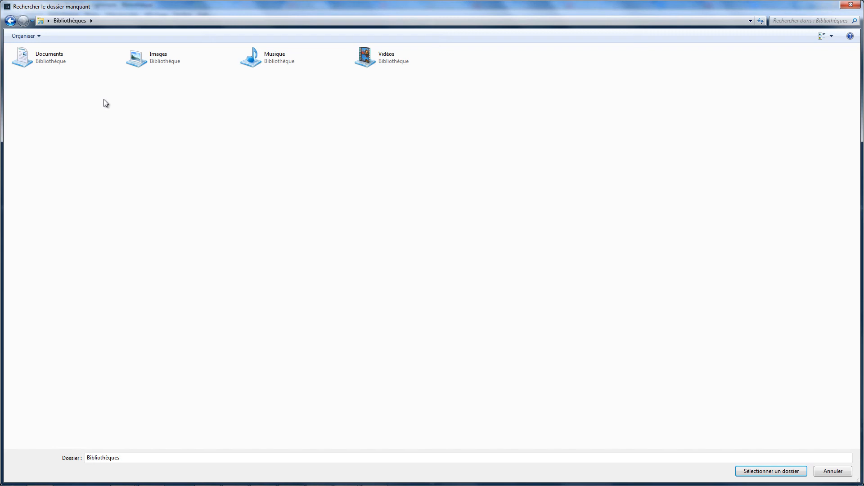
click(105, 22)
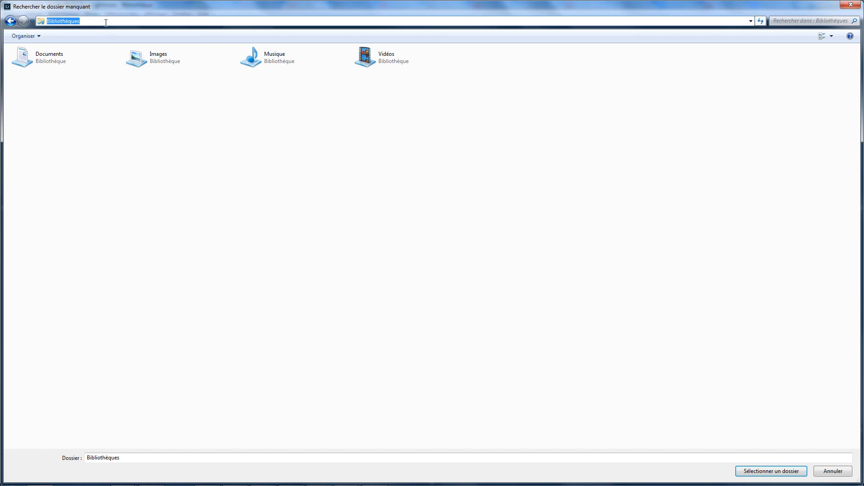
text(G:\Formation\)
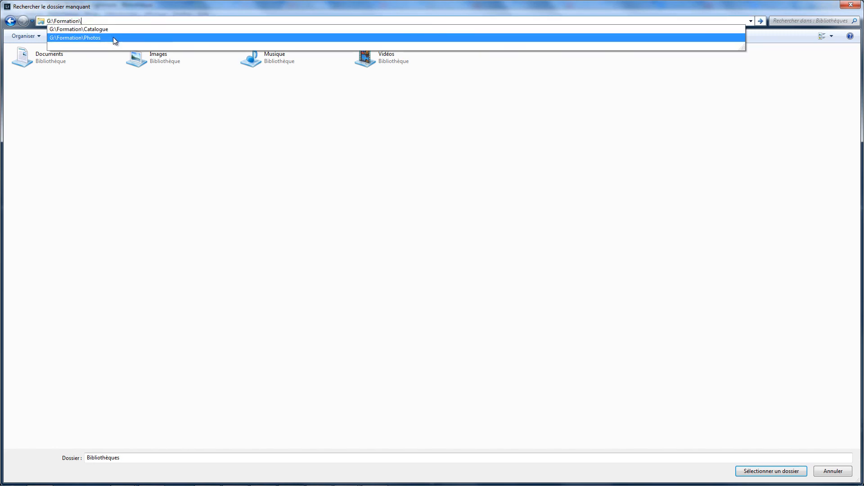
key(Return)
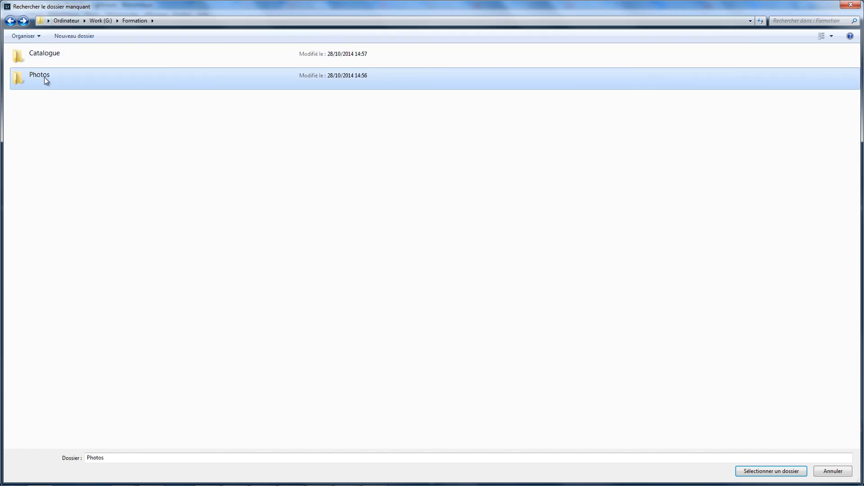
click(44, 77)
click(766, 470)
Step: Inspect the subfolders of the relinked Photos folder and view the Buddha head photo in the Develop module
click(30, 271)
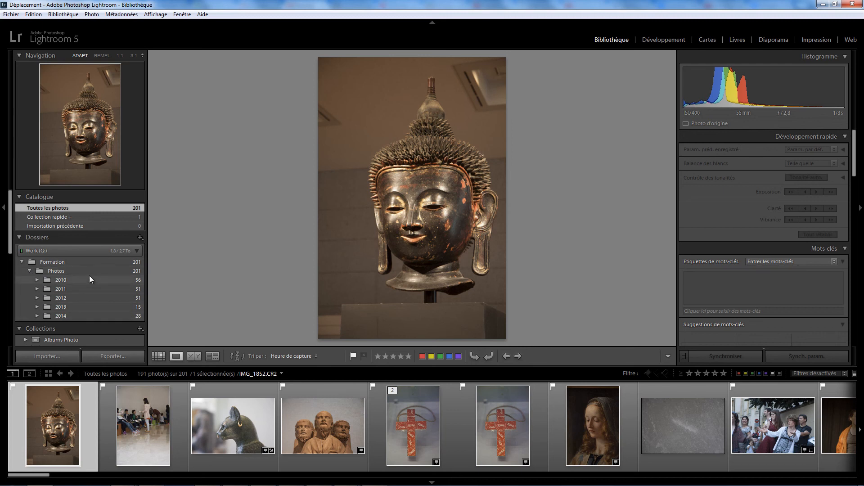
click(670, 39)
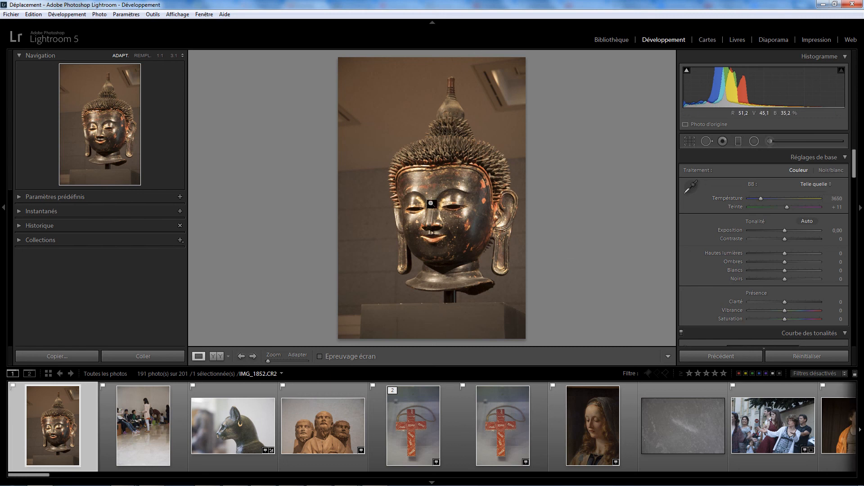